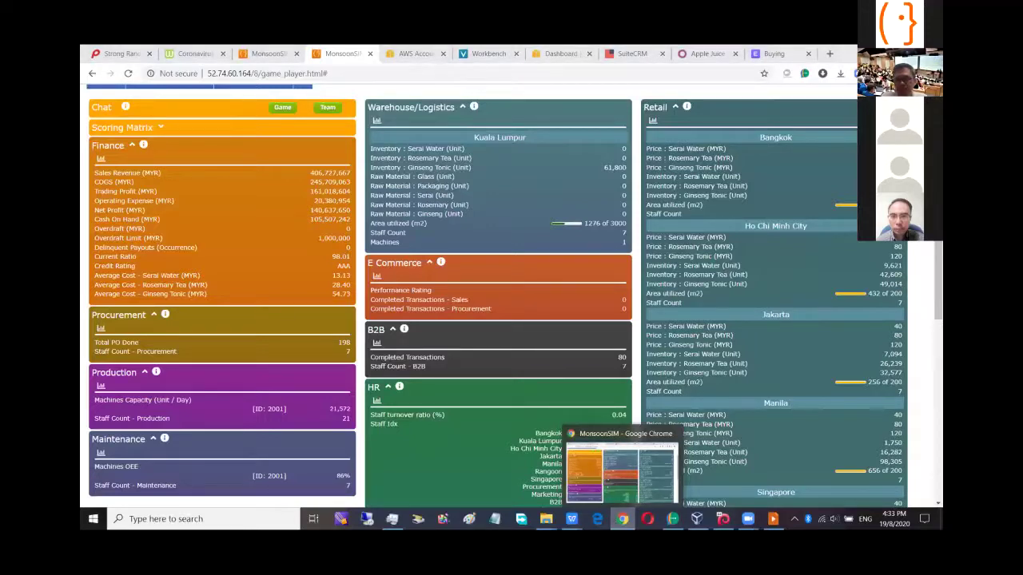
Step: Switch to the slide show and present the AWS EC2 Instances and Login to MonsoonSIM slides
click(622, 519)
key(Right)
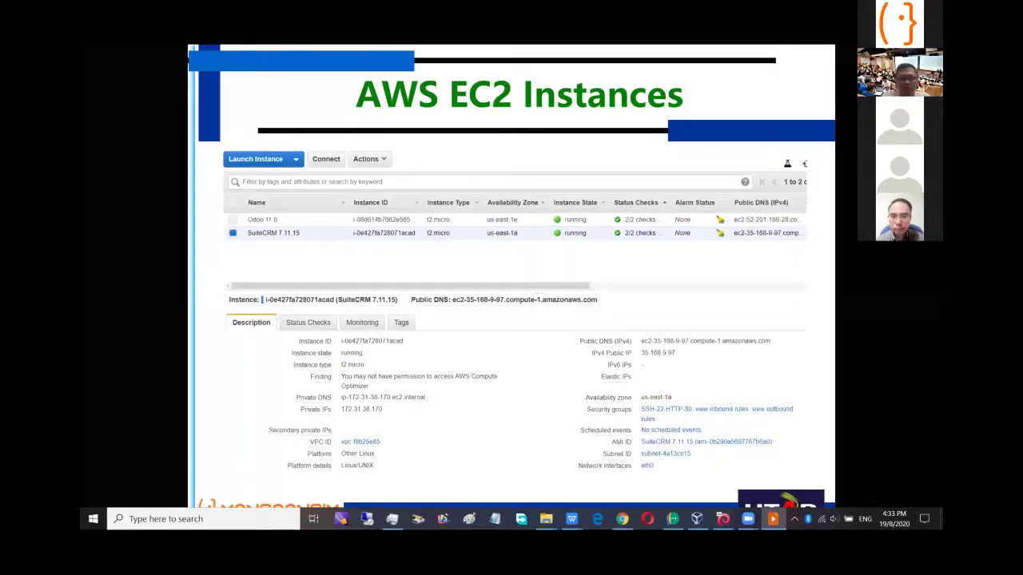
key(Right)
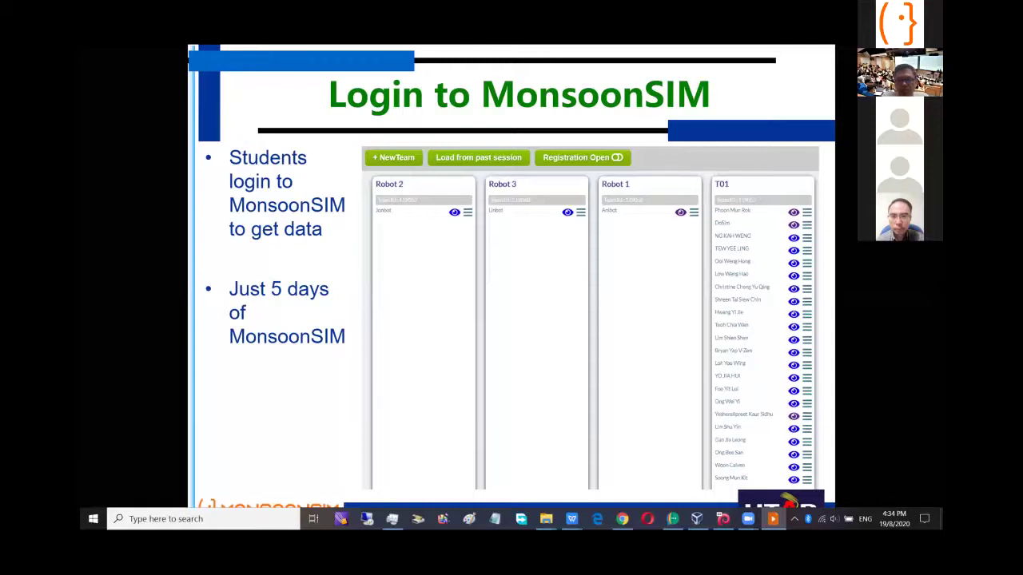
key(Right)
key(Left)
Step: Switch to ERPNext in the browser and open the MonsoonSIM Academy company record from the Accounts module to review its logo
key(alt+Tab)
click(775, 55)
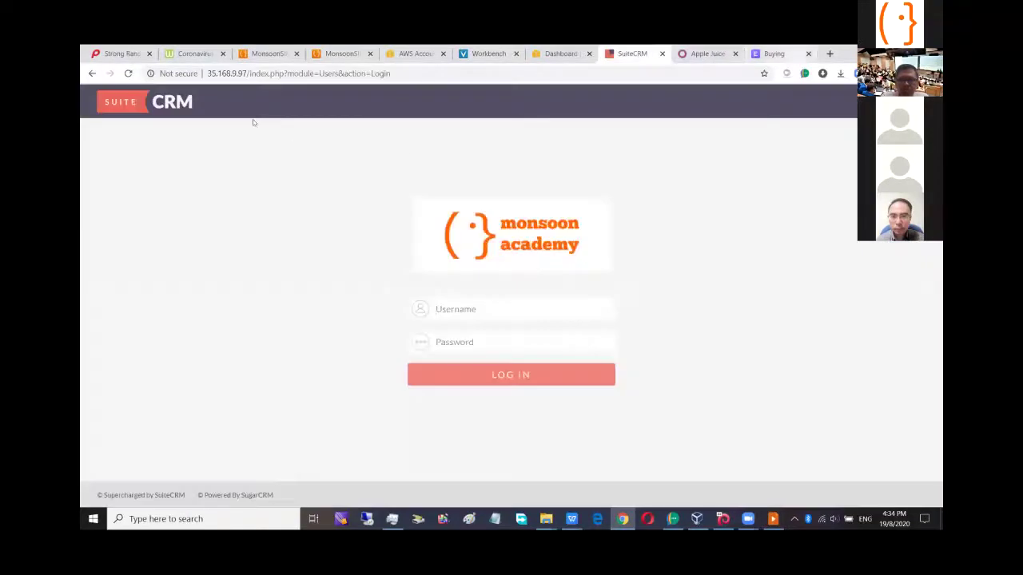
click(193, 96)
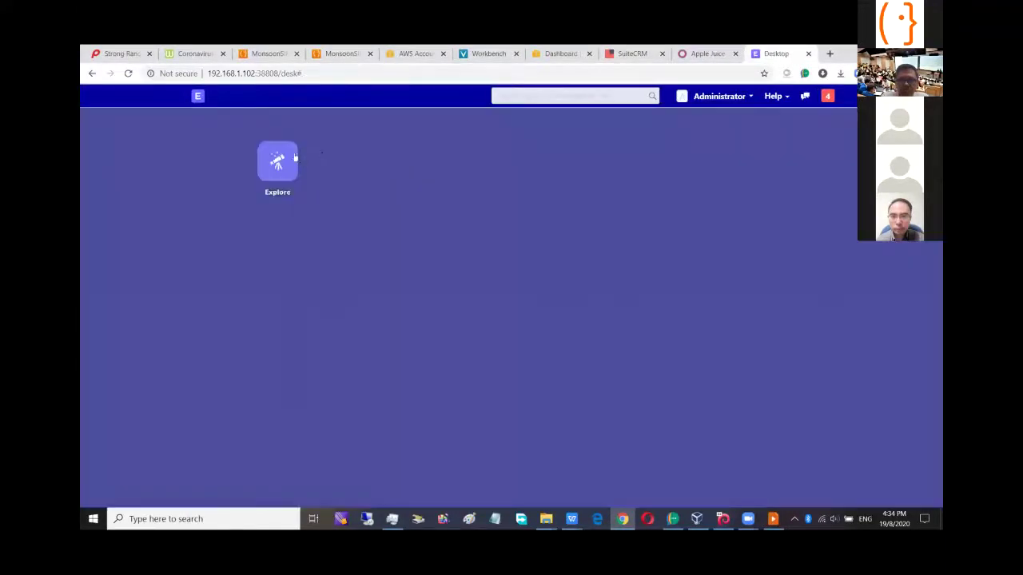
click(287, 172)
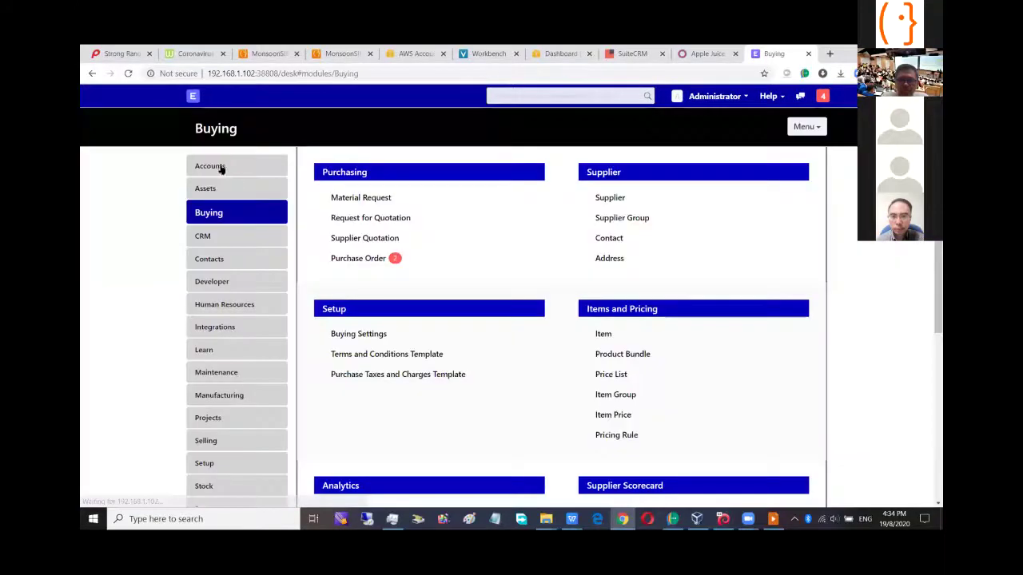
click(221, 168)
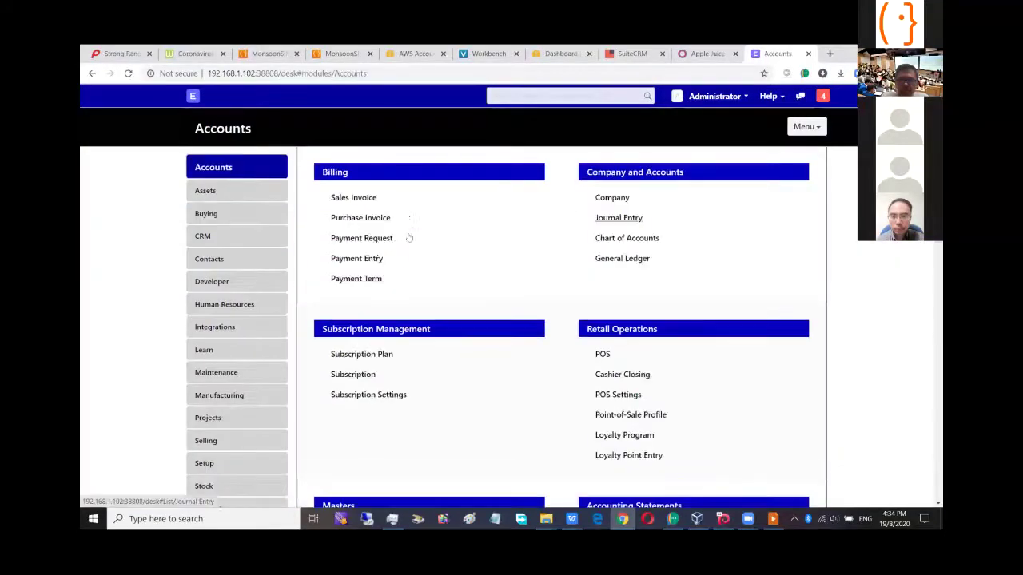
click(612, 197)
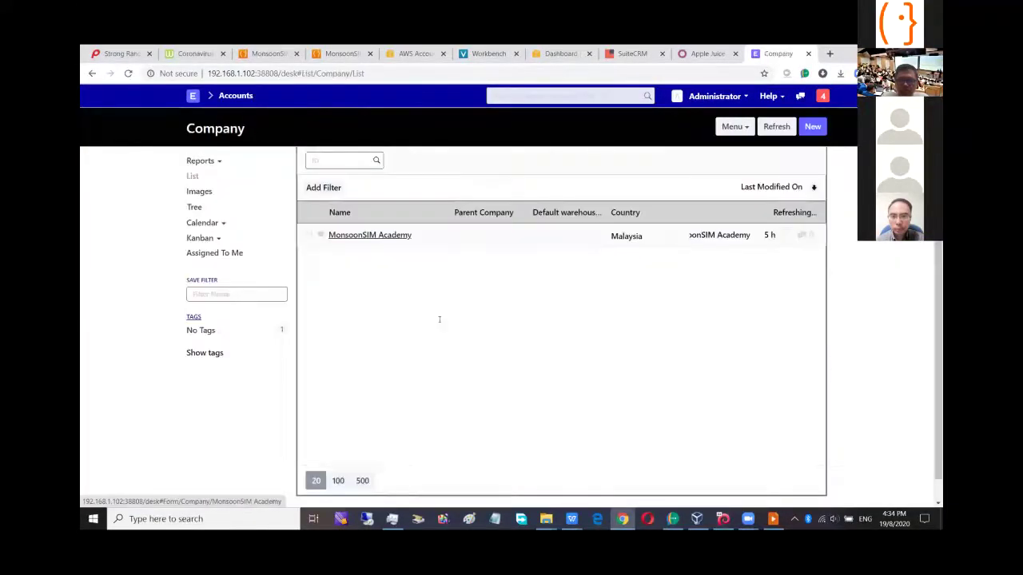
click(369, 235)
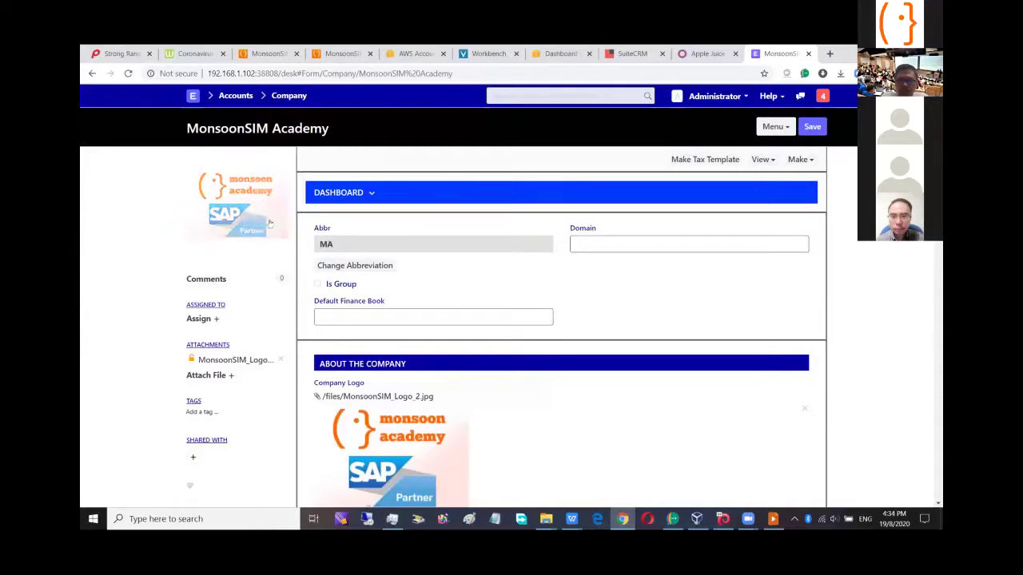
scroll(423, 372, down, 3)
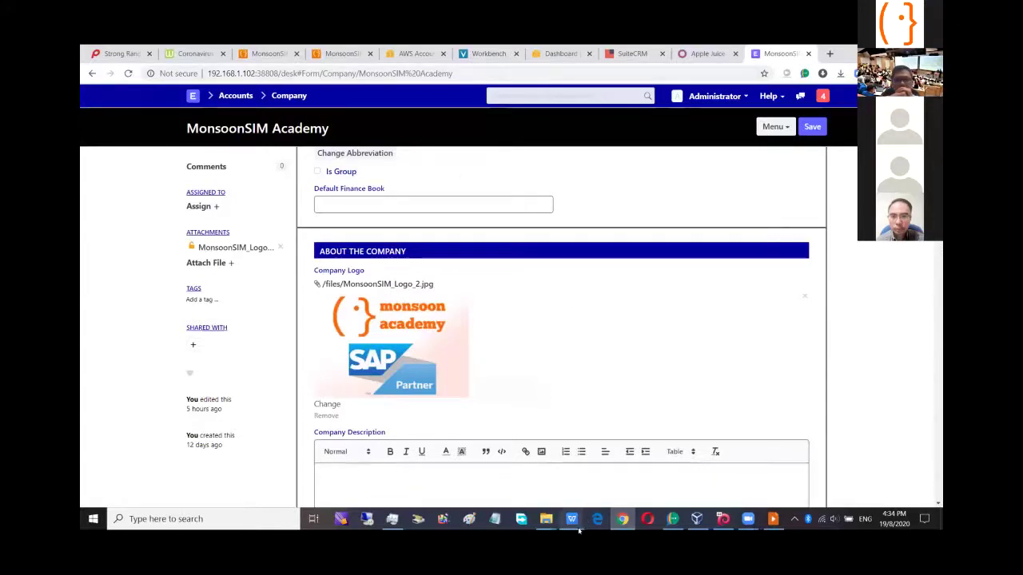
Step: Return to the running slide show and present the Guideline to Set Master Data slide
mouse_move(579, 531)
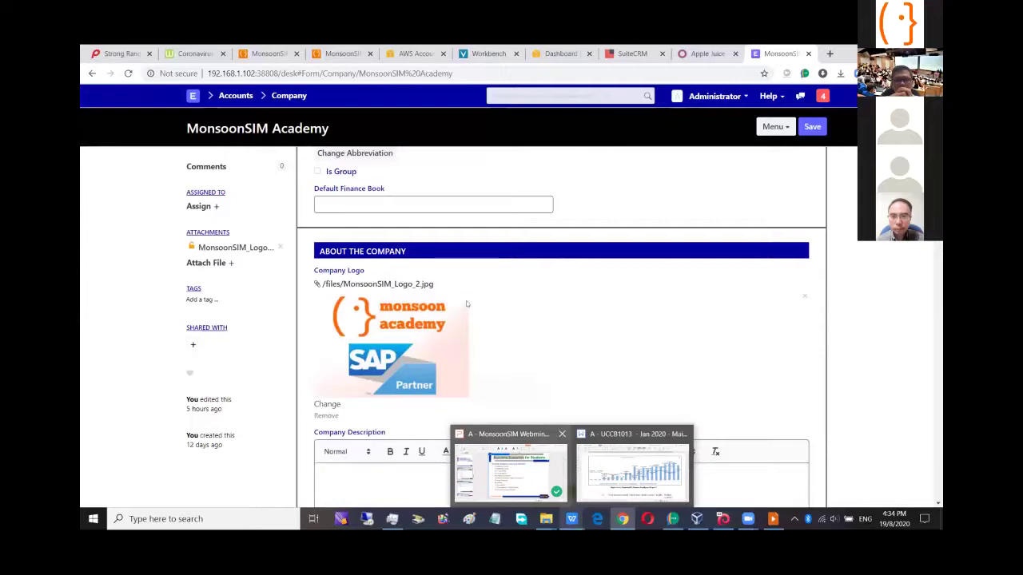
click(511, 471)
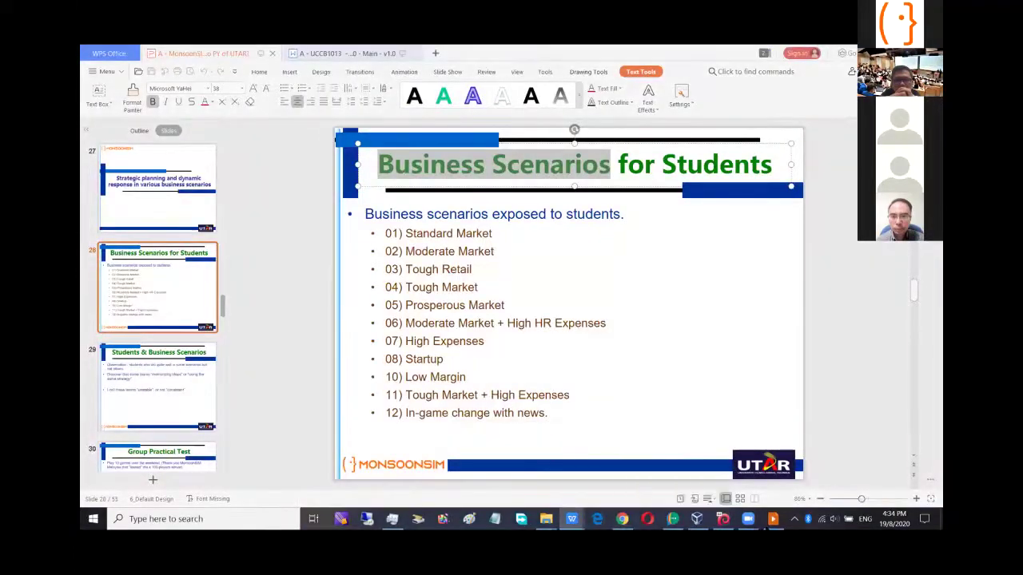
mouse_move(773, 521)
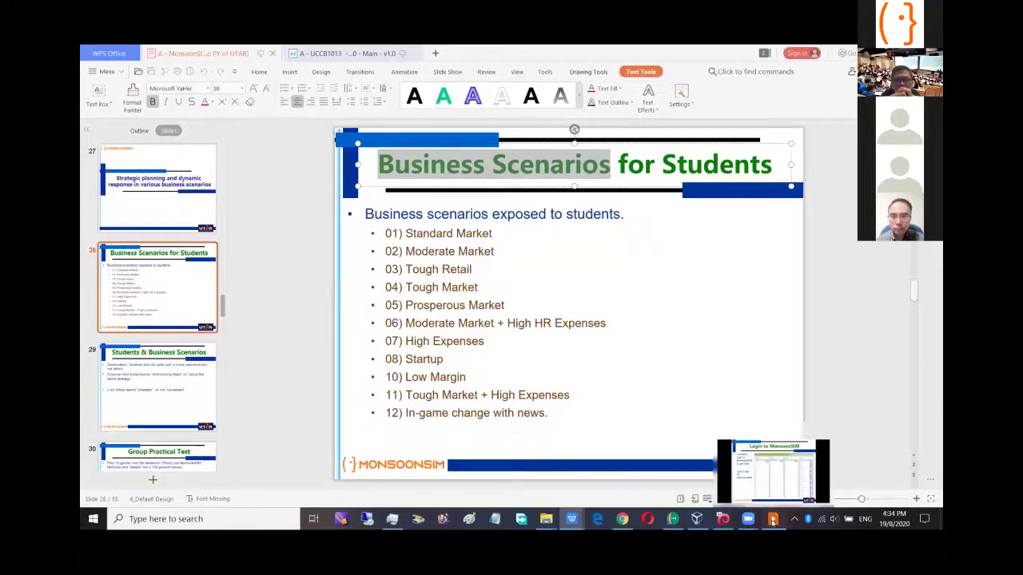
click(773, 521)
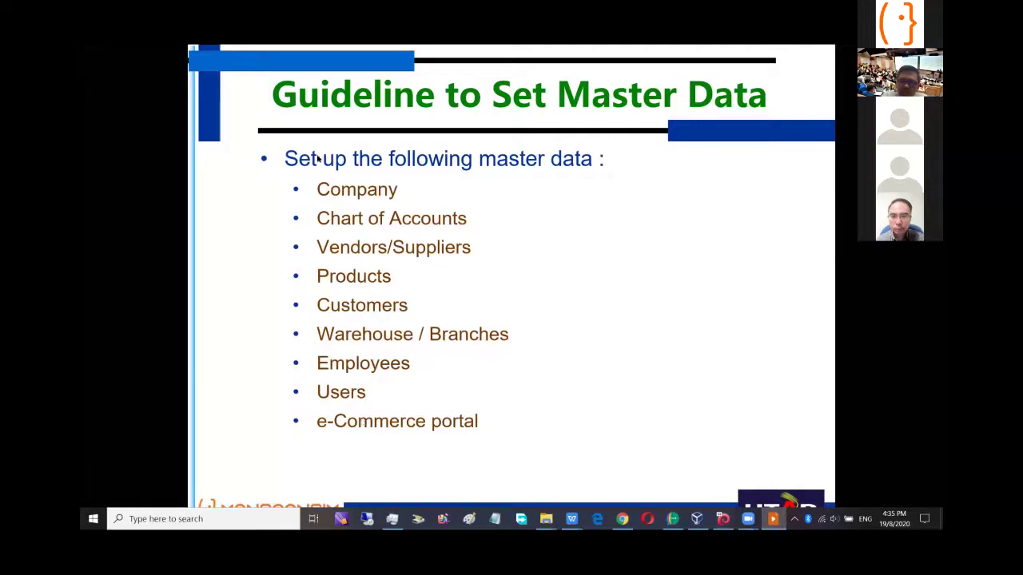
Step: Switch back to the browser and show the start of the MonsoonSIM Academy company record
mouse_move(625, 520)
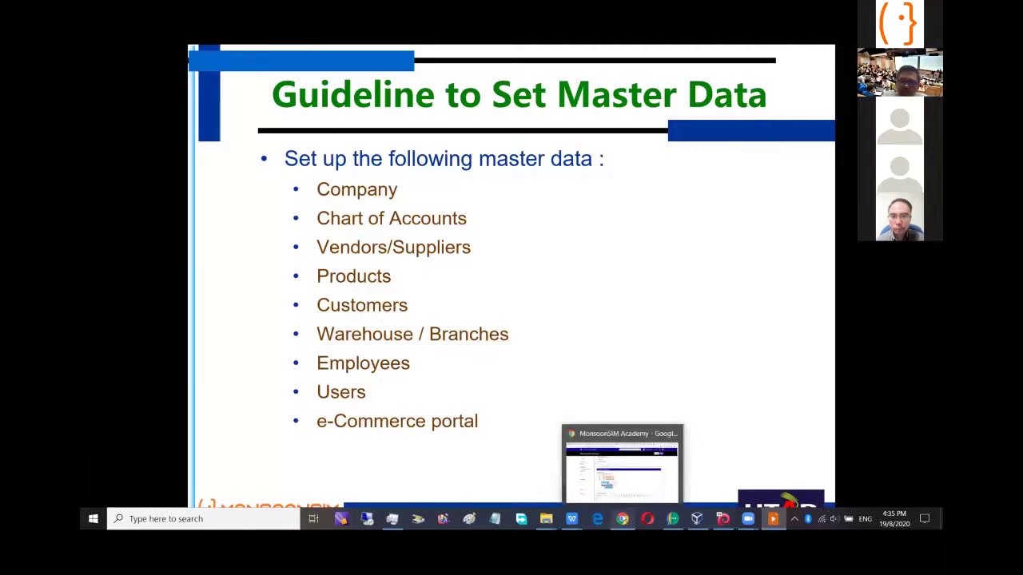
click(622, 463)
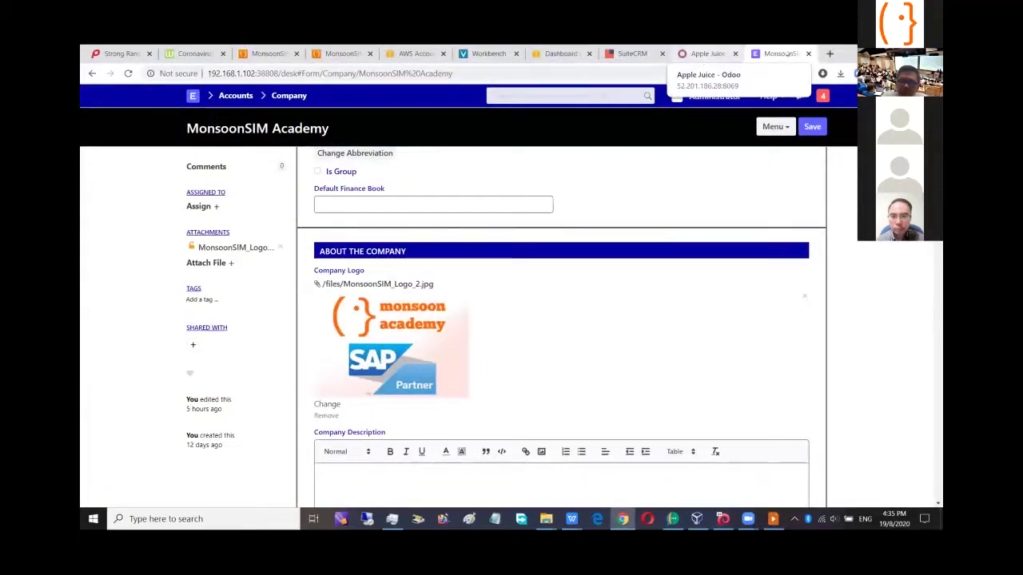
scroll(230, 133, up, 2)
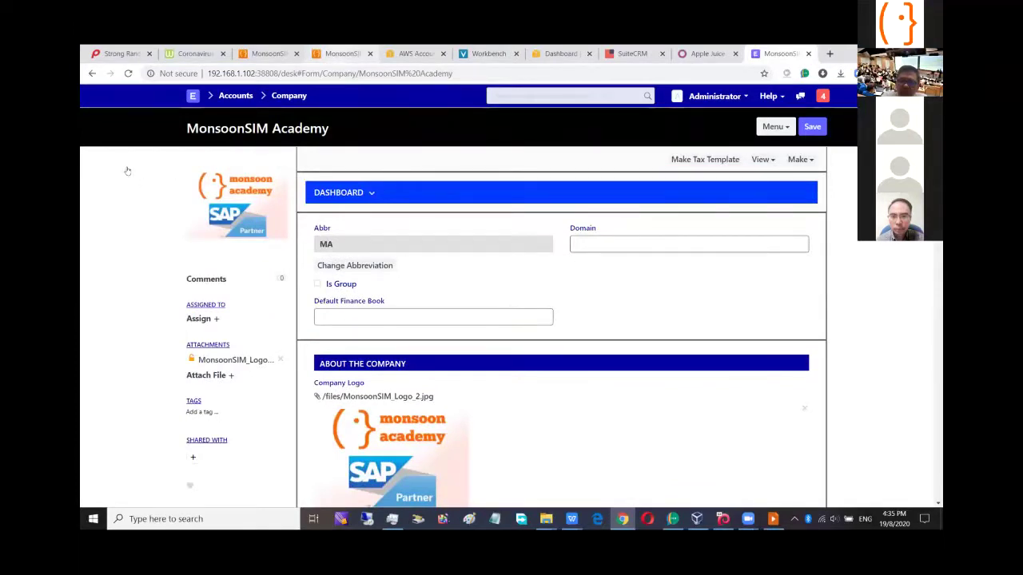
Step: Switch to the MonsoonSIM game and review its Profit and Loss statement with the Operating Expense breakdown expanded
key(ctrl+4)
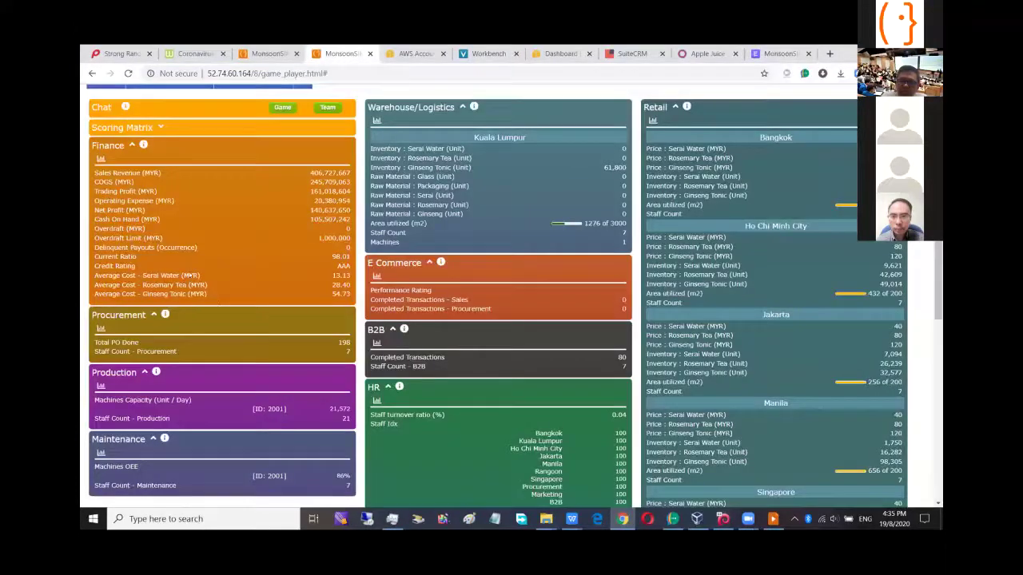
scroll(218, 375, up, 2)
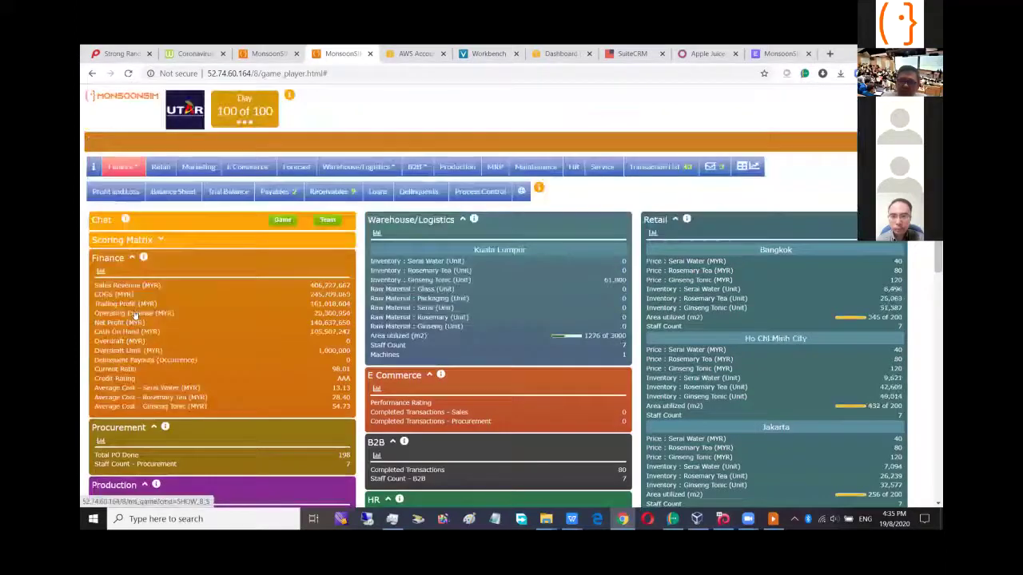
click(219, 374)
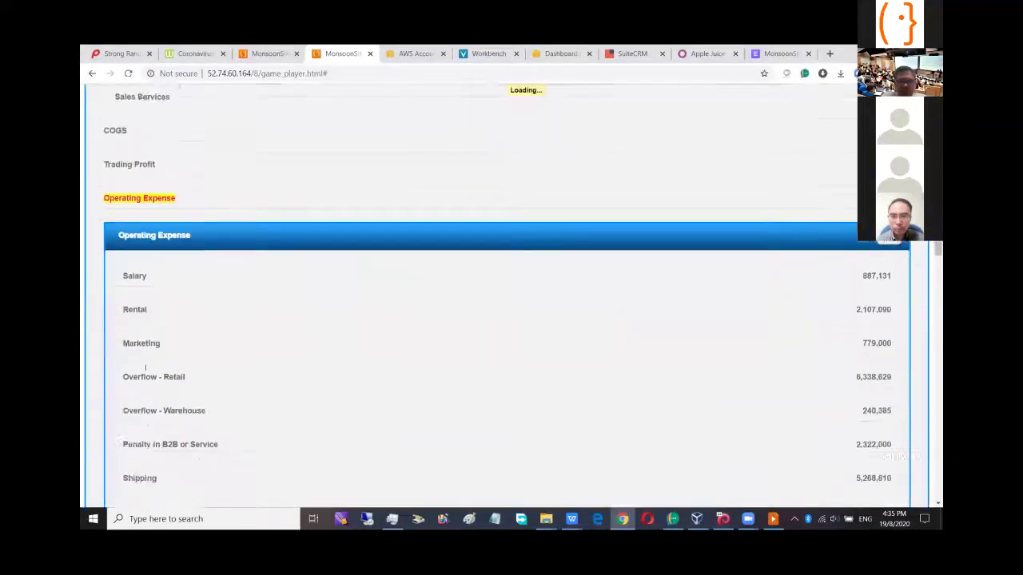
scroll(162, 231, down, 5)
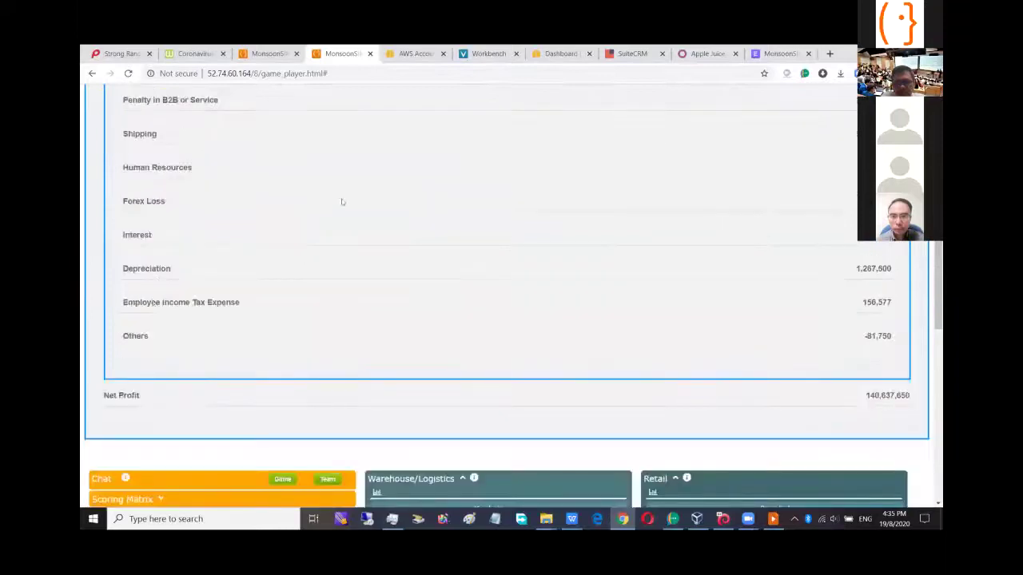
scroll(648, 202, up, 6)
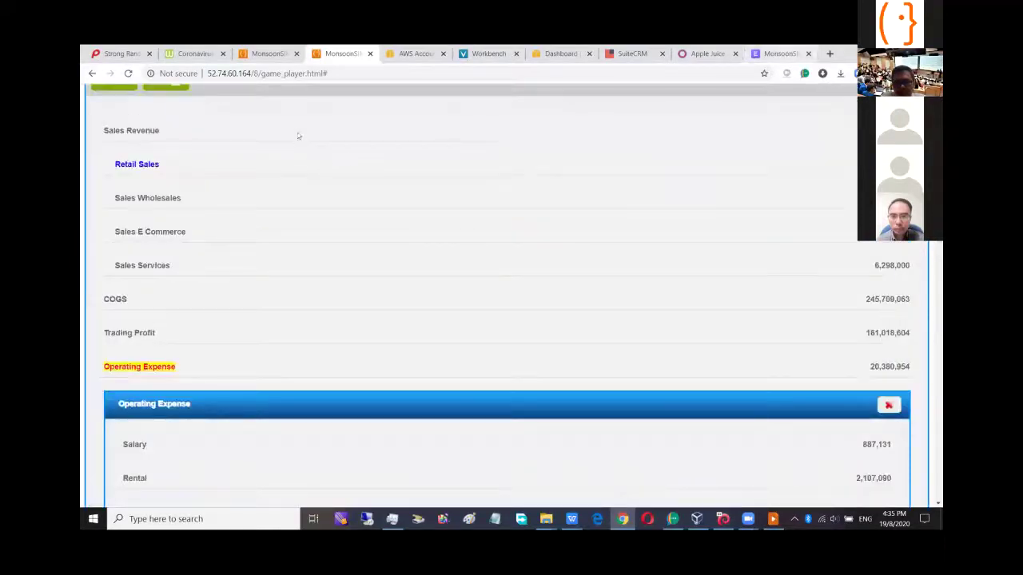
Step: In ERPNext, open the Chart of Accounts and expand Expenses and Indirect Expenses to review the expense accounts
click(776, 54)
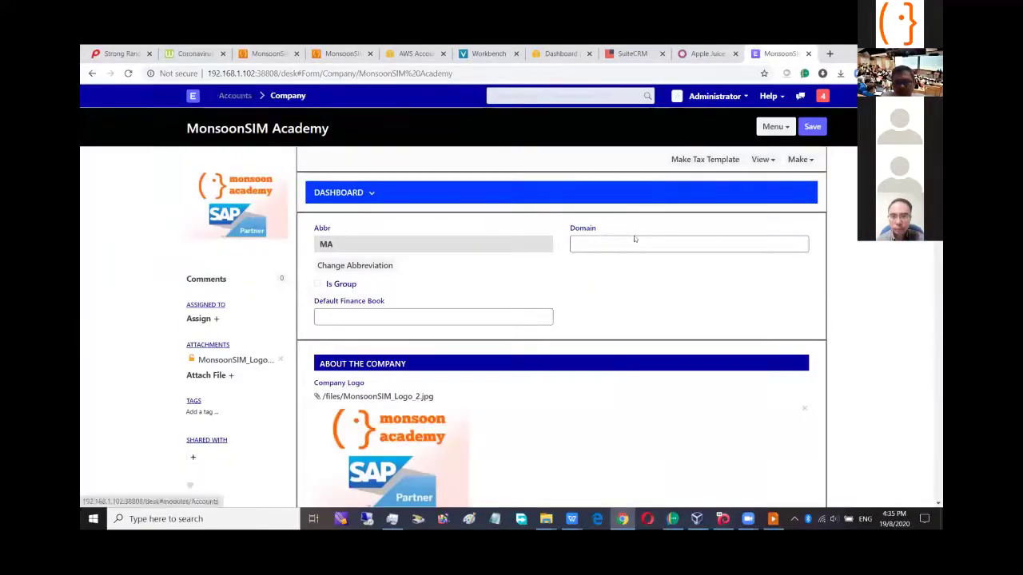
key(alt+Left)
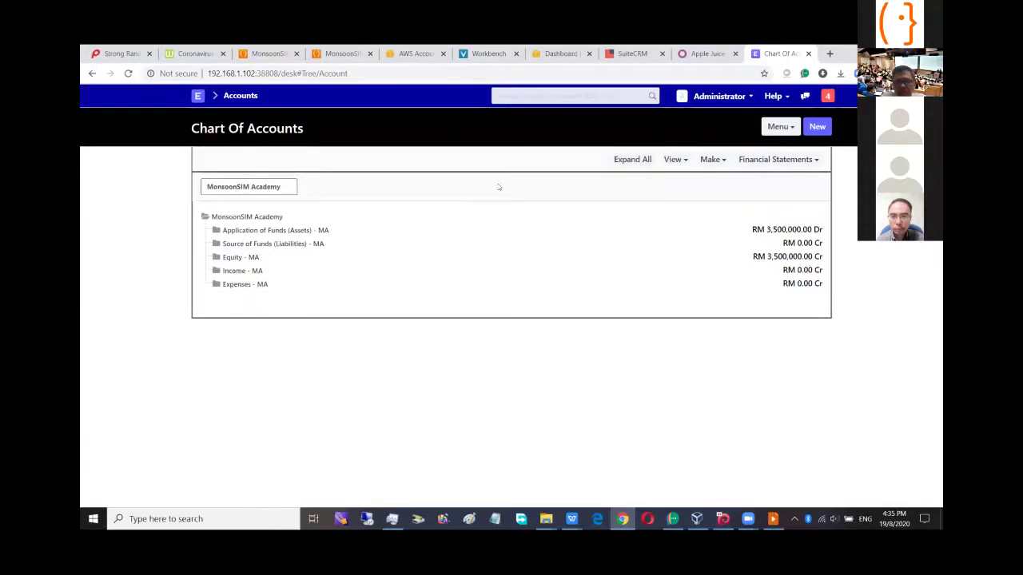
click(245, 284)
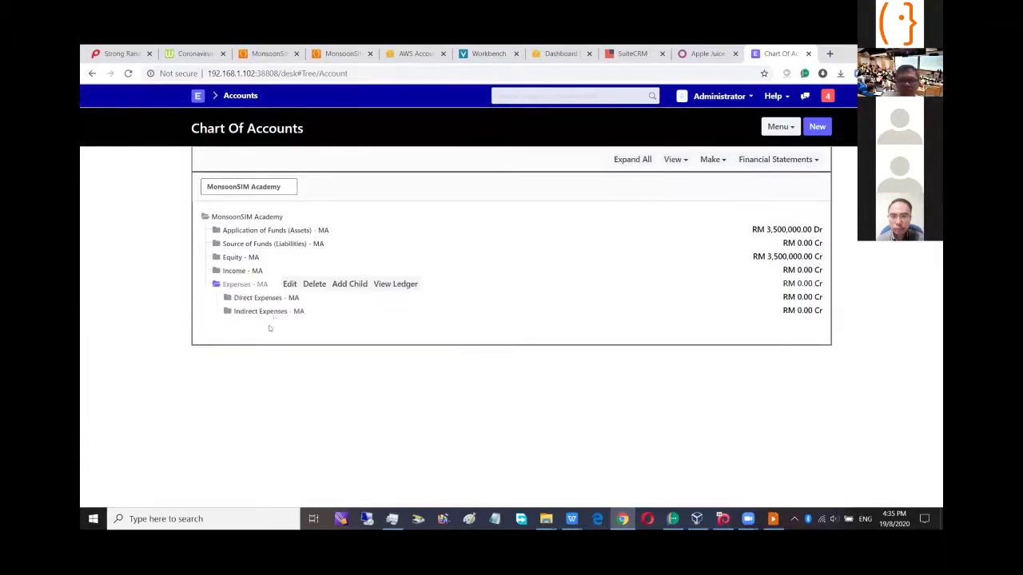
click(243, 311)
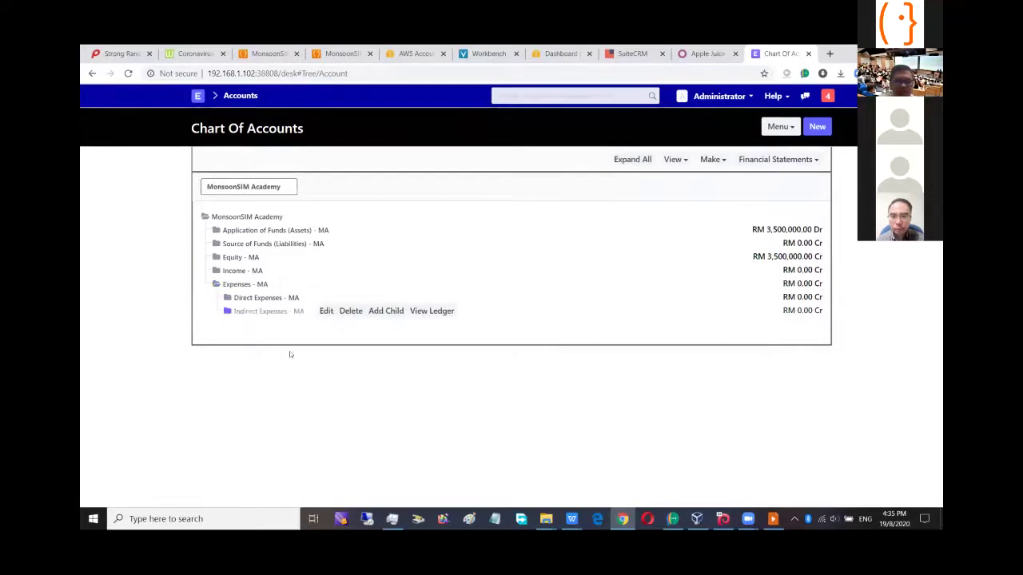
scroll(268, 331, down, 2)
scroll(266, 324, up, 1)
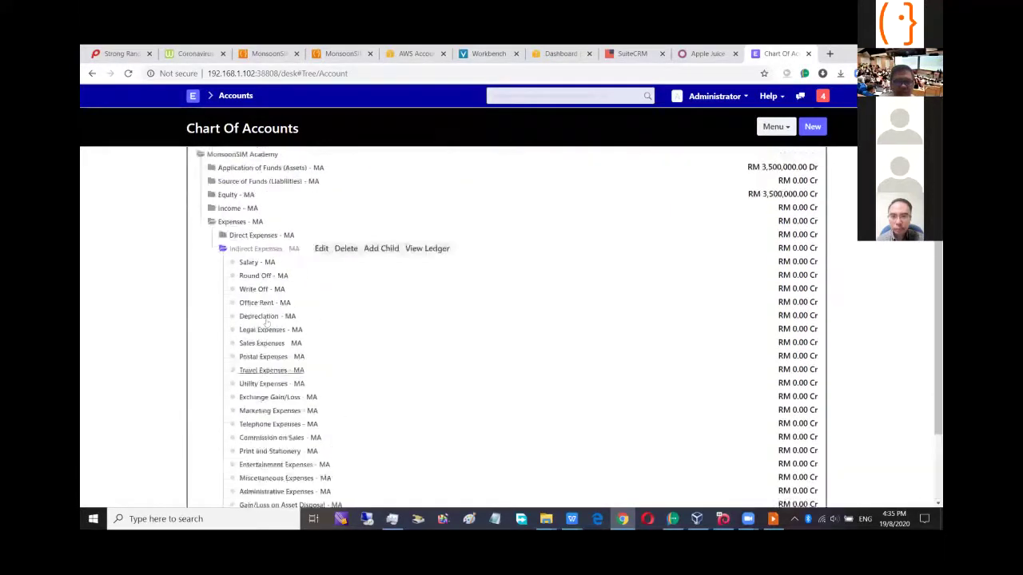
scroll(268, 320, down, 1)
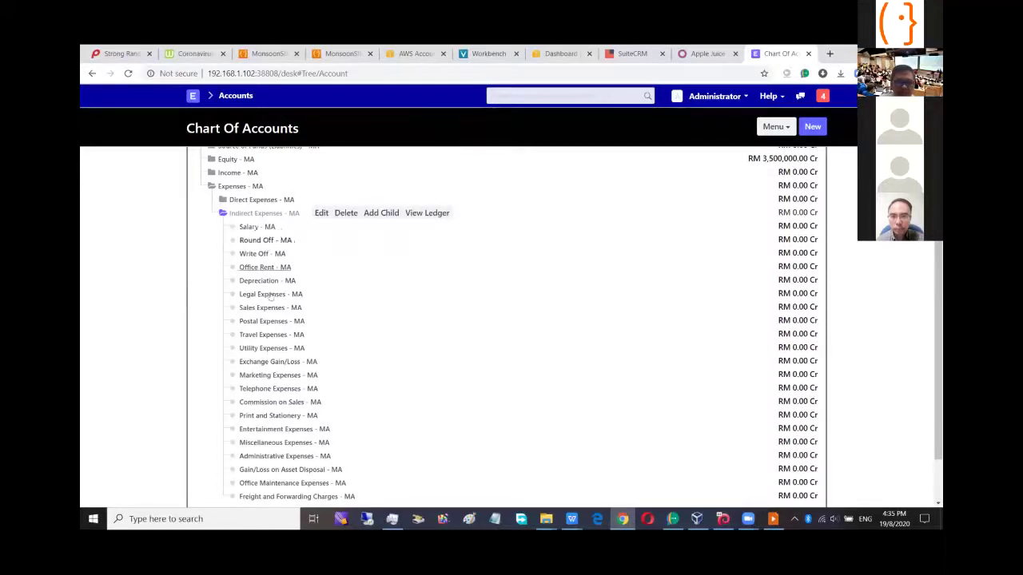
scroll(272, 290, down, 2)
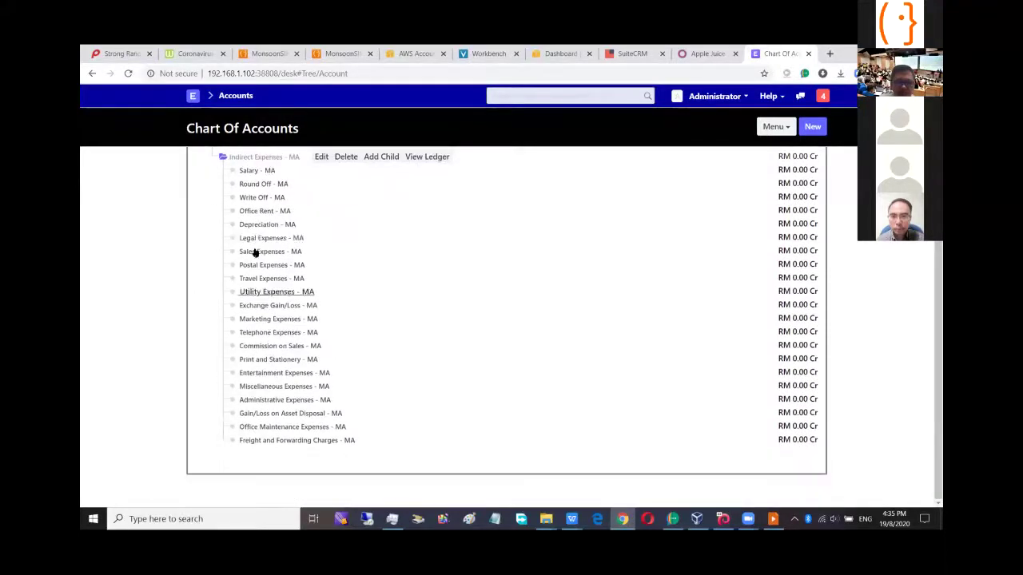
scroll(272, 290, up, 2)
Step: Go back to the MonsoonSIM game and read through the operating expense items from Salary to Others
click(336, 56)
scroll(155, 331, down, 2)
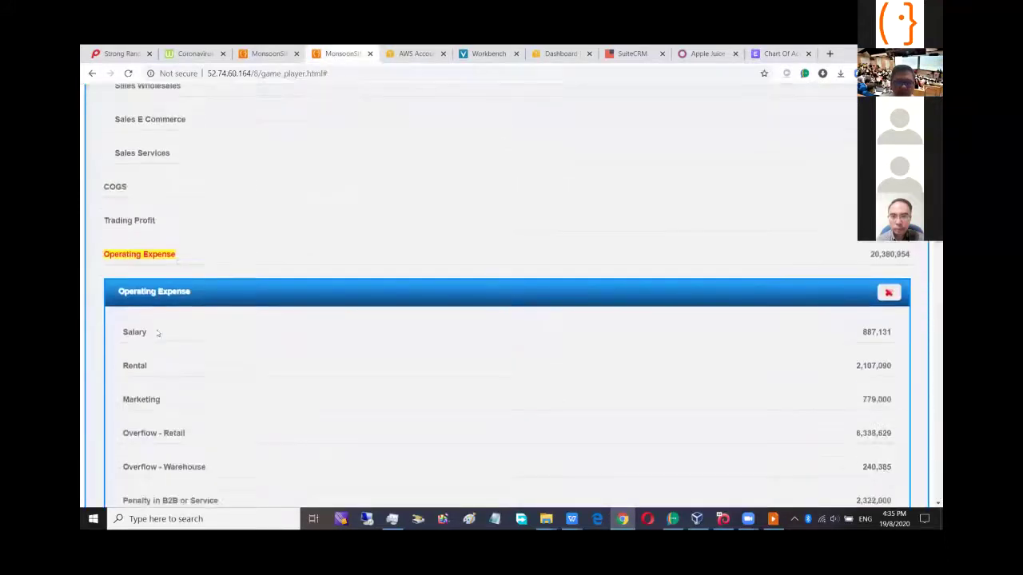
scroll(149, 320, down, 1)
scroll(149, 321, down, 4)
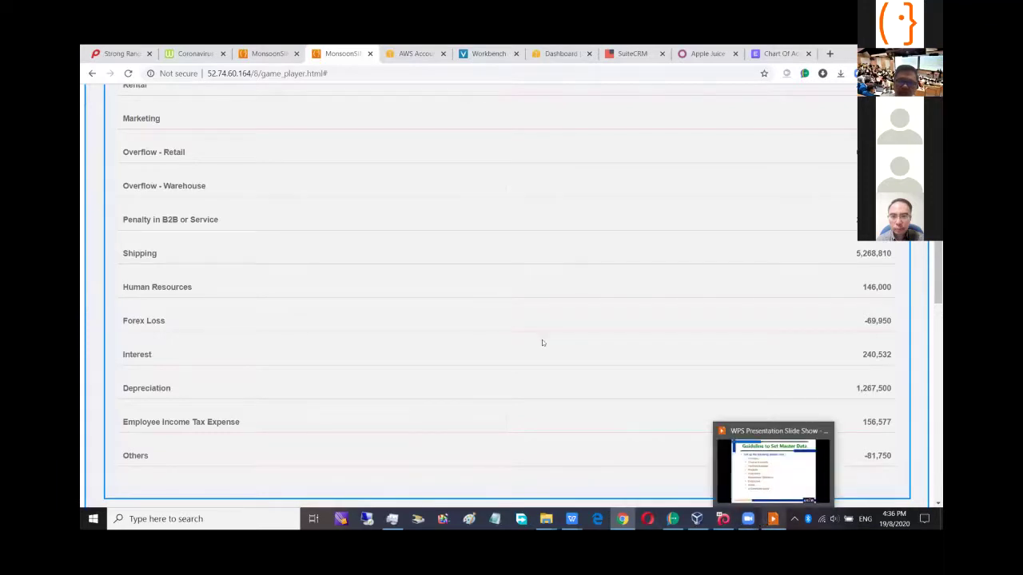
Step: Switch to the slide show and advance to the Guideline to Set Transaction Data slide
key(alt+Tab)
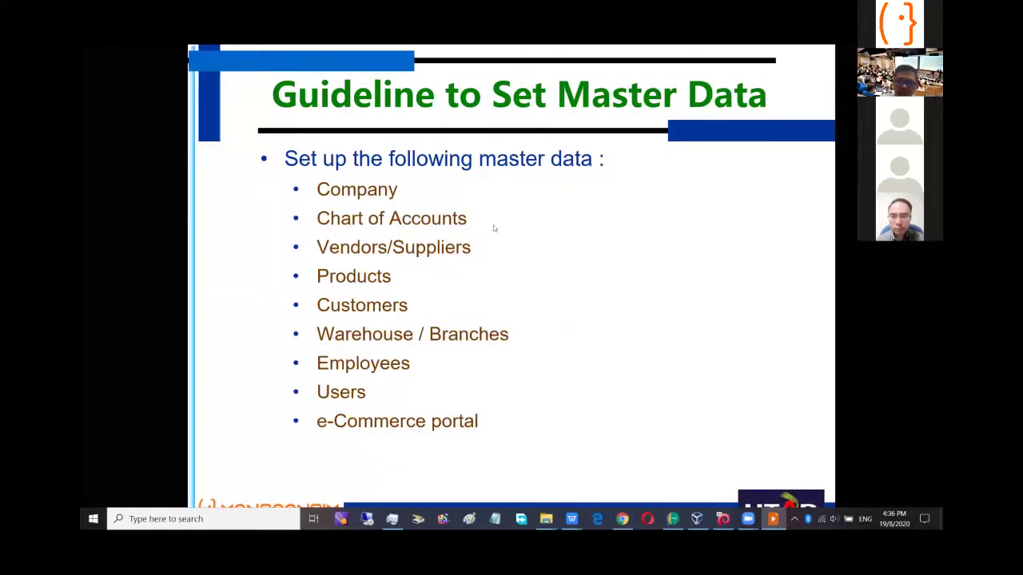
key(Right)
key(Left)
key(Right)
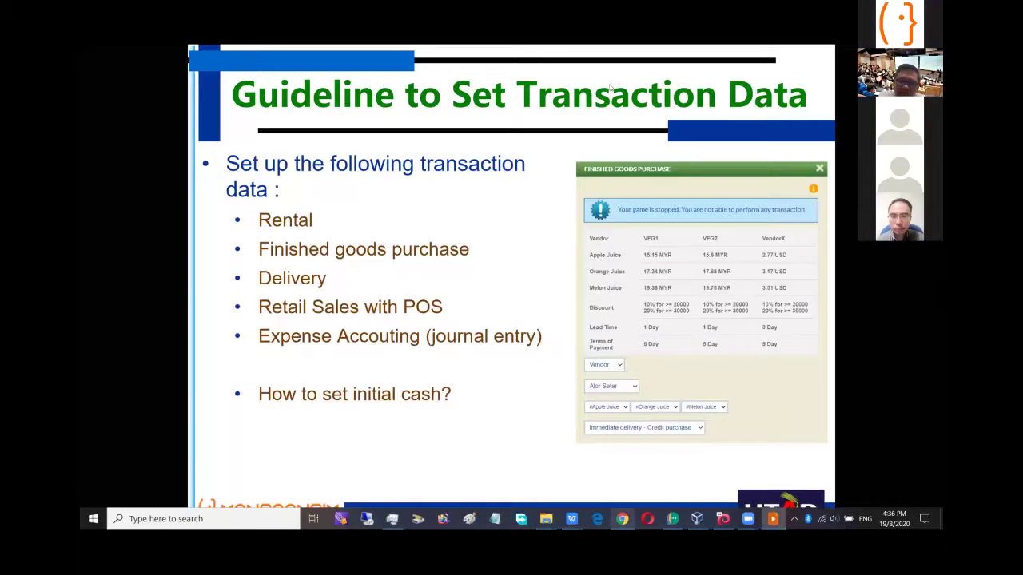
Step: Return to ERPNext in the browser and go from the Chart of Accounts to the Buying module
key(alt+Tab)
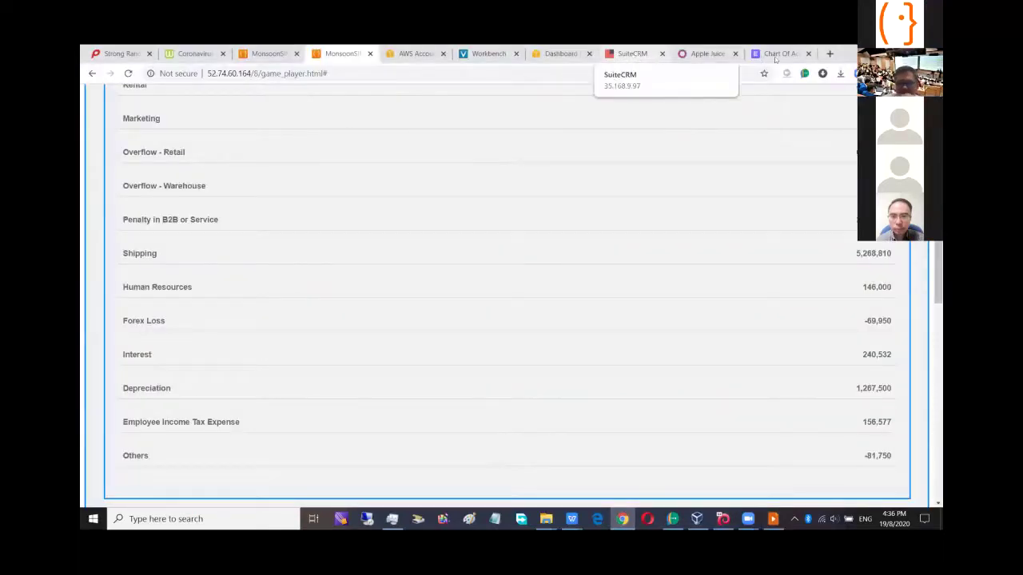
click(781, 54)
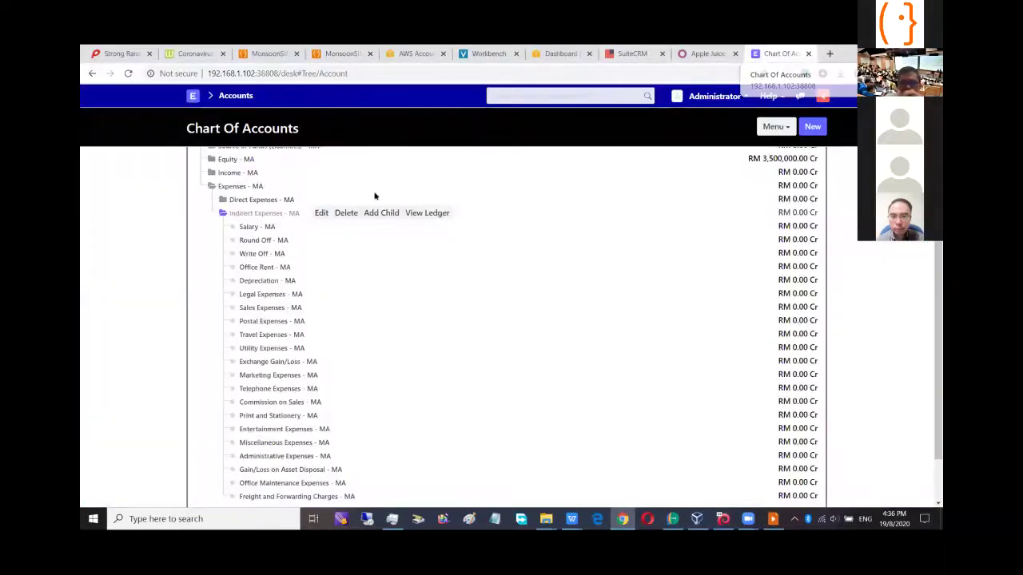
scroll(320, 182, up, 2)
key(alt+Left)
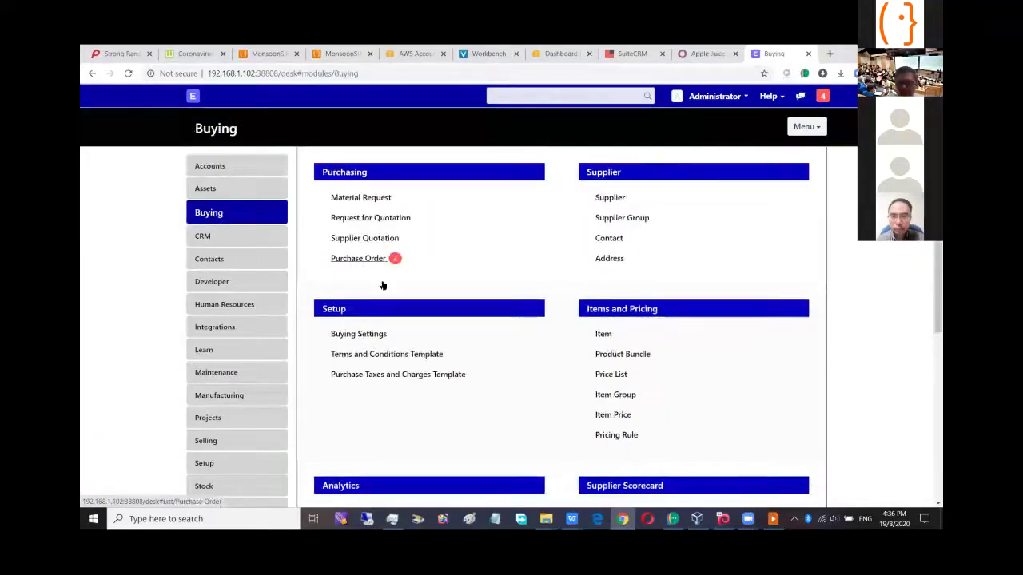
Step: Open the completed VFG1 purchase order and review its supplier, dates, target warehouse and item rows
click(364, 258)
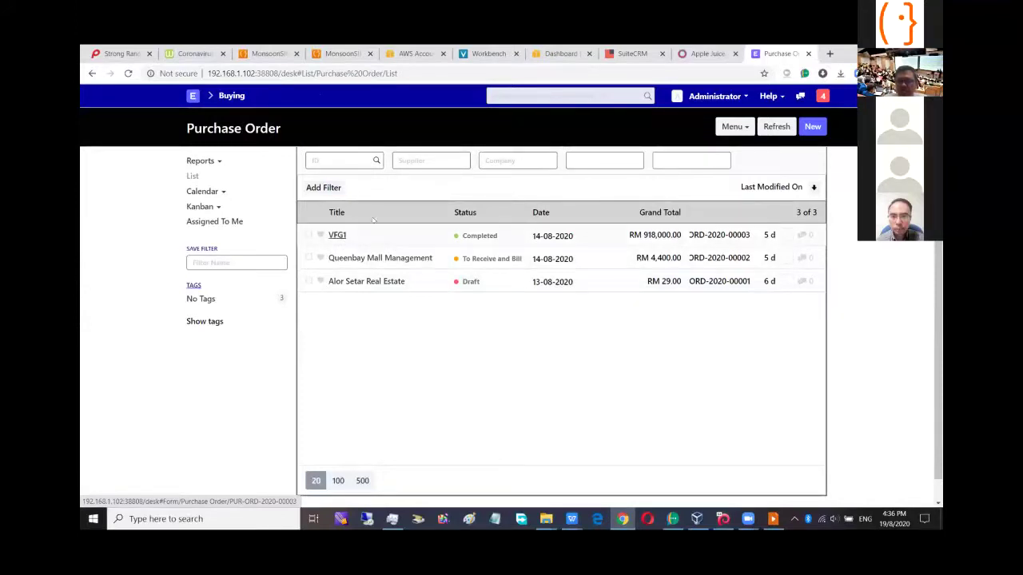
click(329, 236)
scroll(354, 245, down, 1)
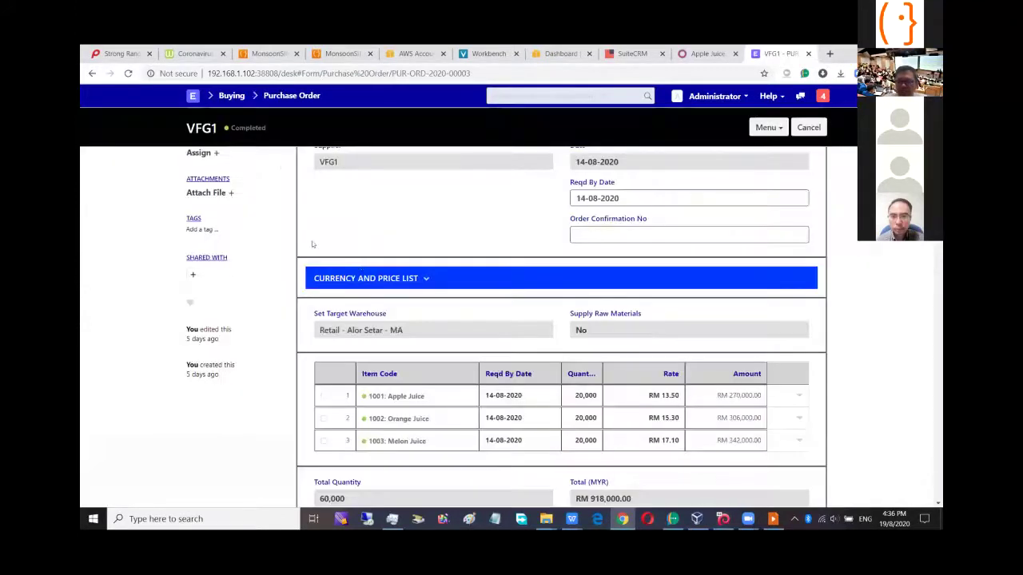
scroll(311, 243, up, 1)
drag(317, 244, 338, 244)
scroll(480, 283, down, 1)
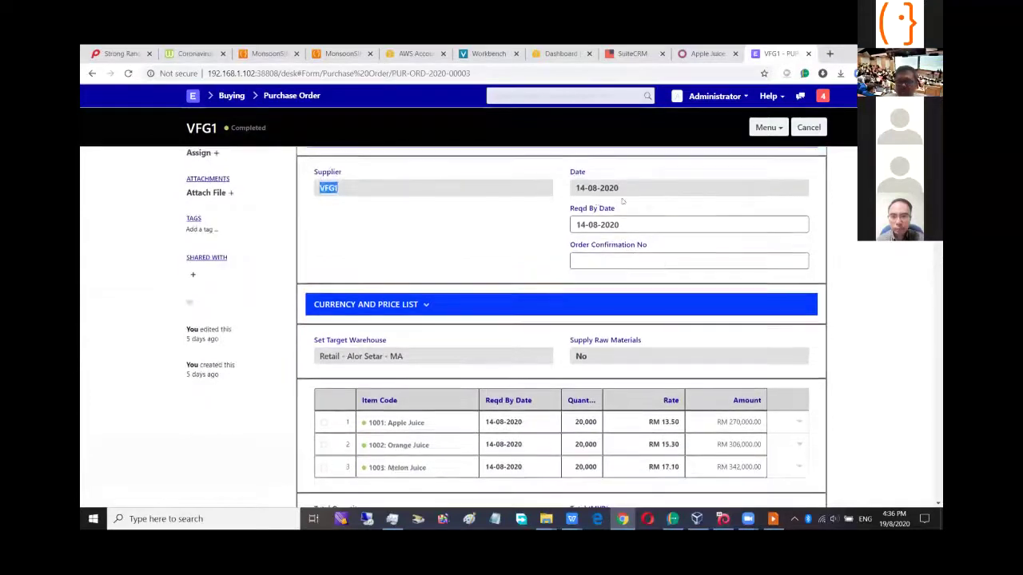
scroll(474, 309, down, 1)
scroll(474, 309, down, 1)
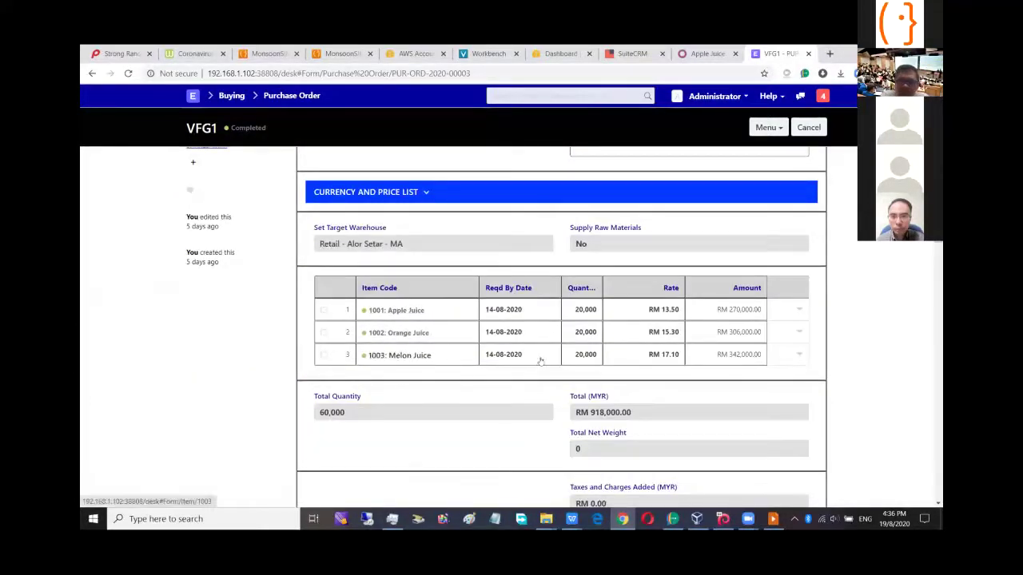
scroll(338, 170, up, 1)
scroll(302, 109, up, 2)
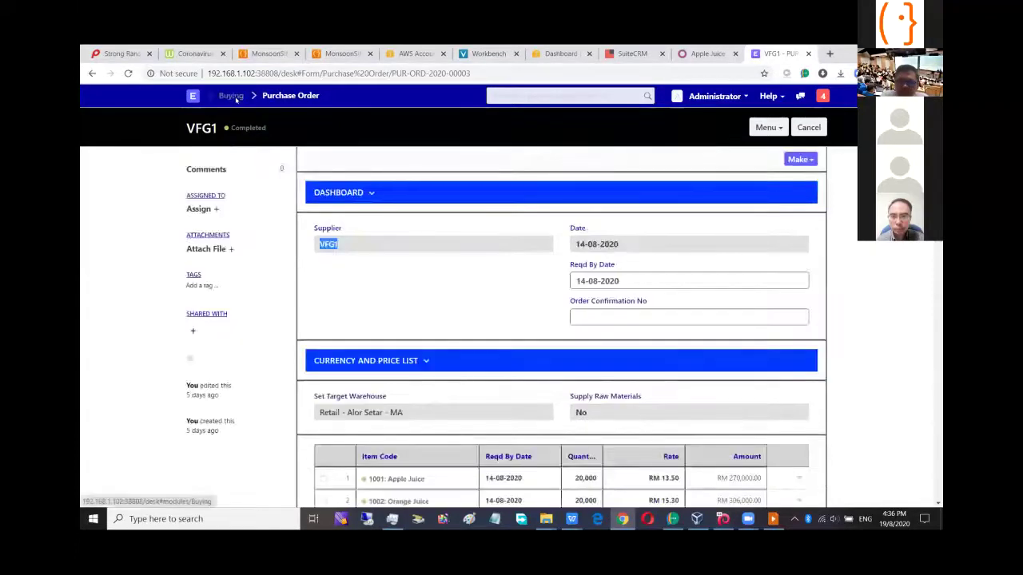
Step: Return to the Buying module, open the Apple Juice record from the Item list and look through its details
click(231, 95)
click(602, 336)
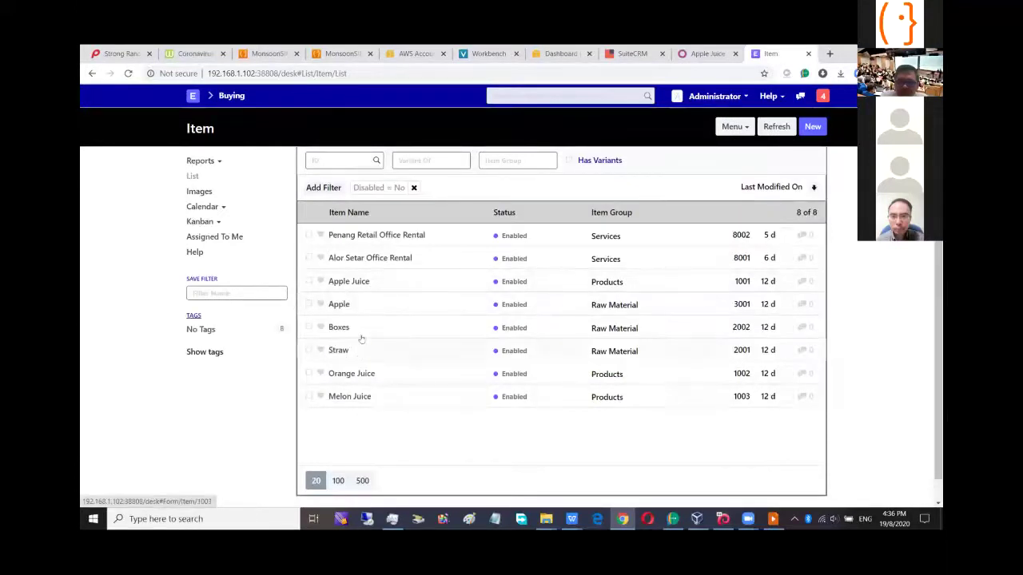
click(348, 281)
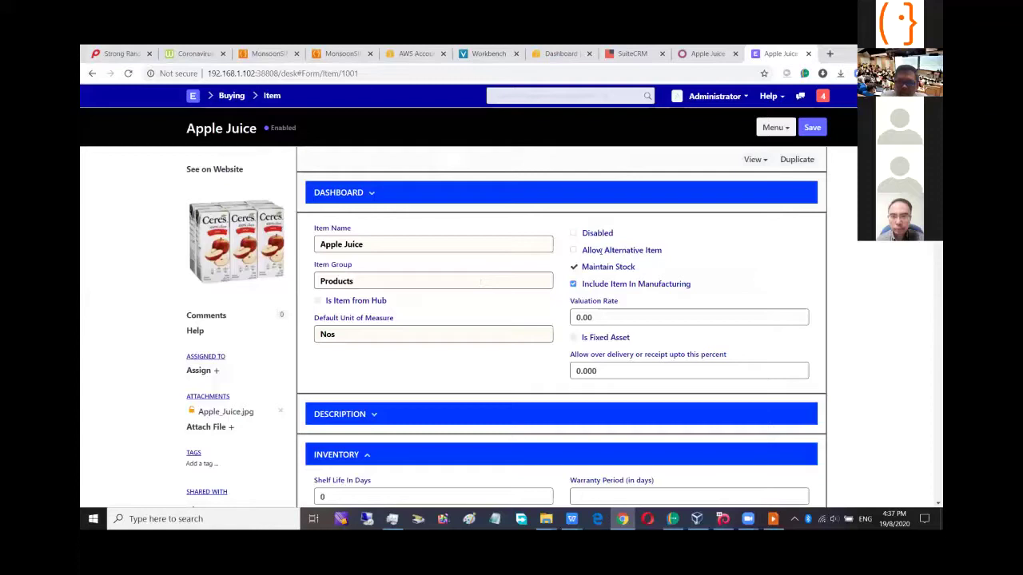
scroll(614, 305, down, 3)
scroll(760, 155, up, 3)
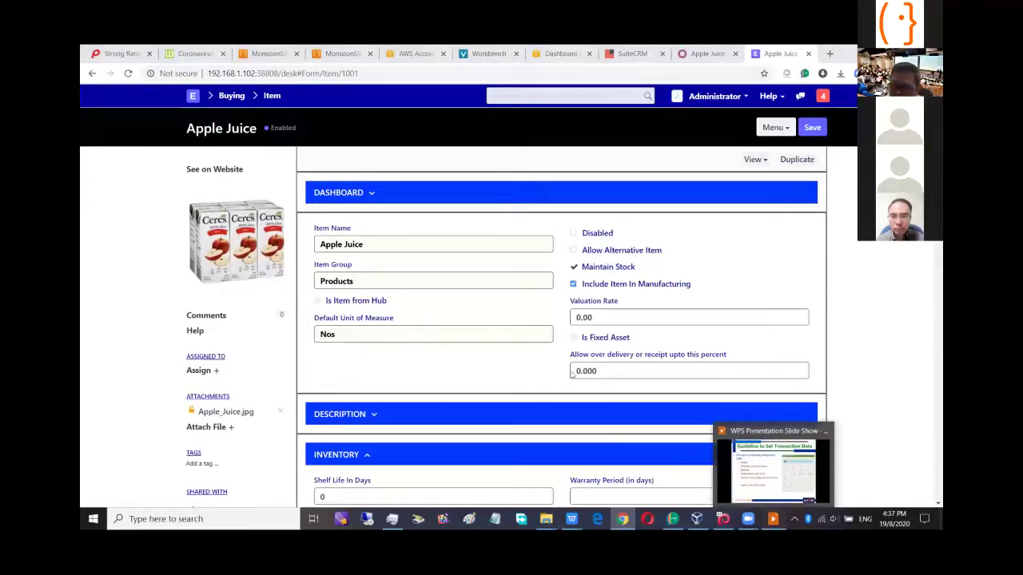
Step: Switch to the WPS Presentation slide show and advance past the SuiteCRM screenshot to the Some Screenshots (Odoo) slide
key(alt+Tab)
key(Right)
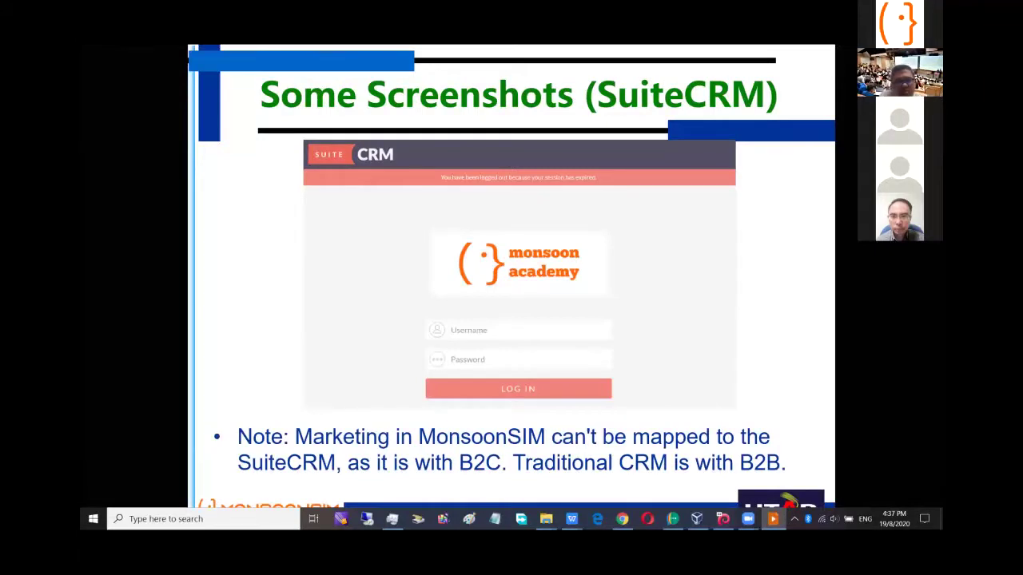
key(Right)
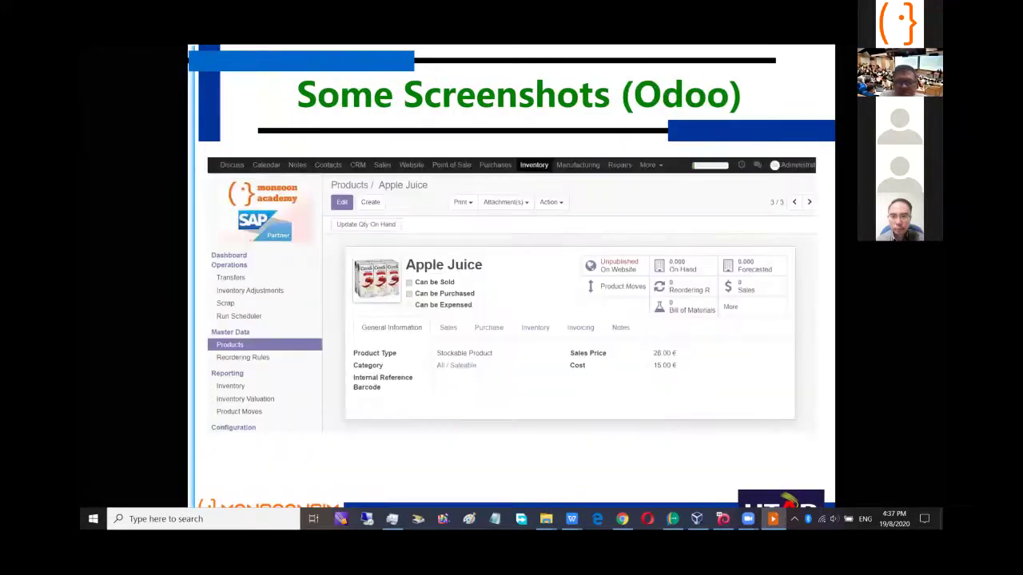